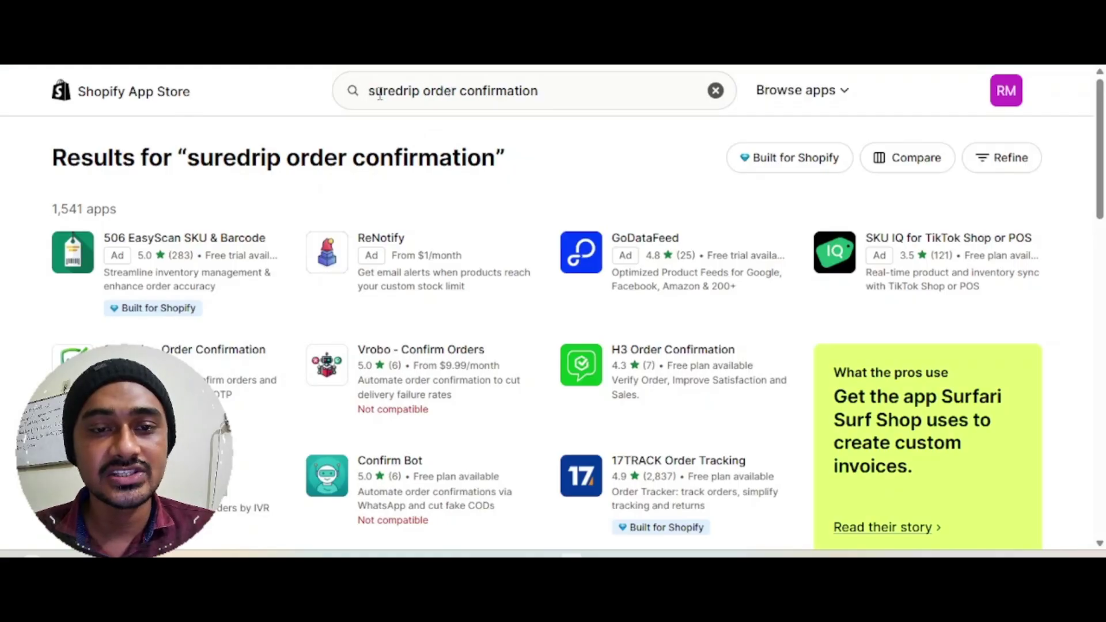
# Open the SureDrip - Order Confirmation listing from the search results and install the app on the store.
pyautogui.doubleClick(420, 93)
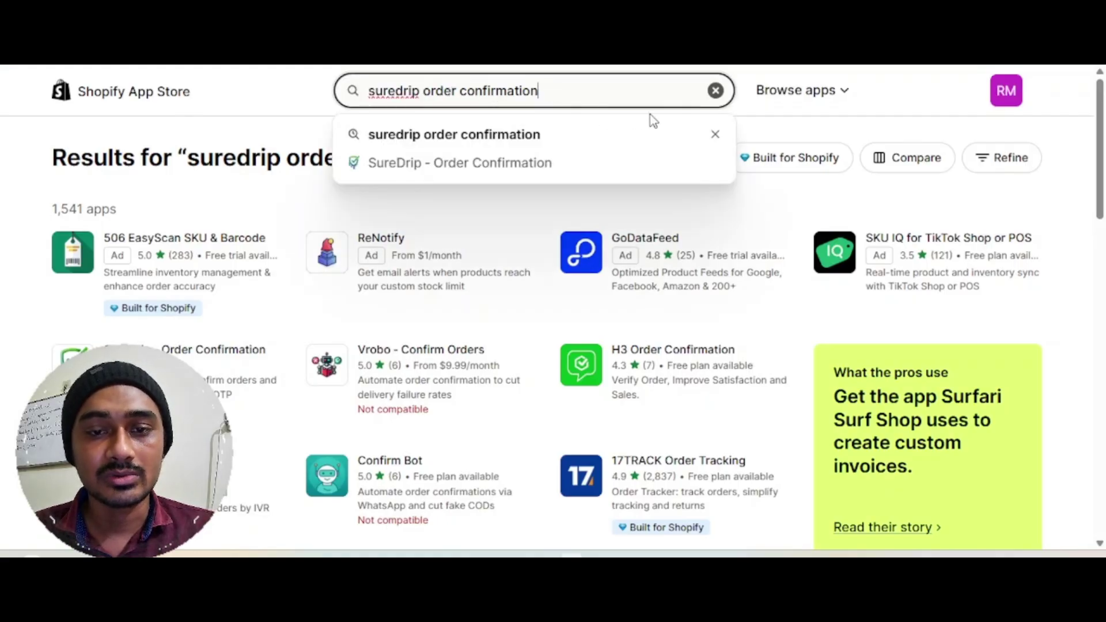
pyautogui.click(808, 125)
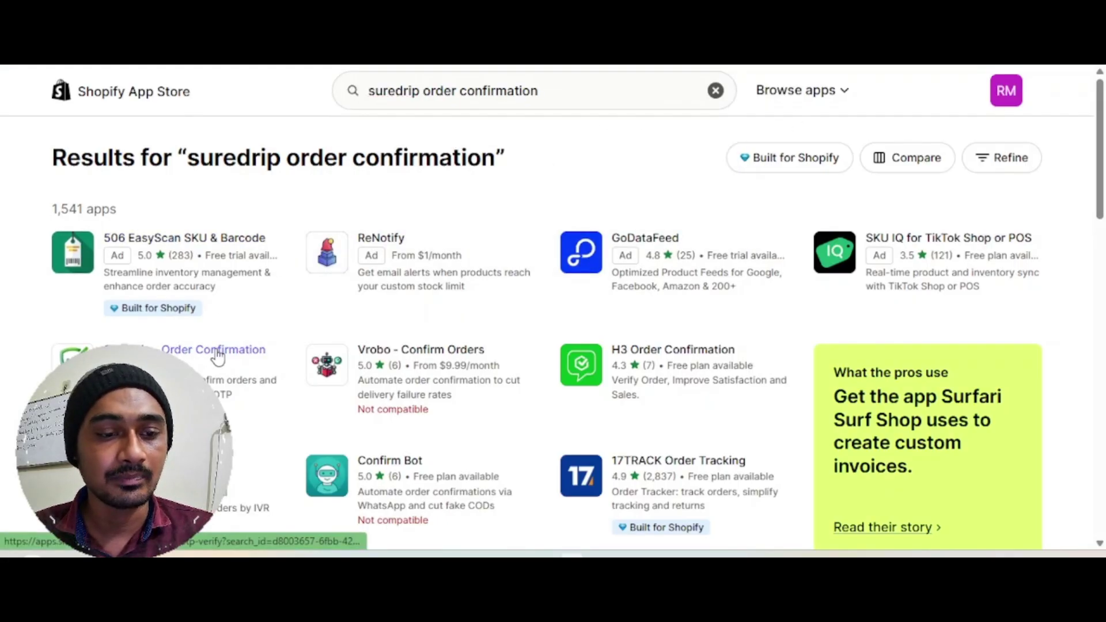
pyautogui.scroll(-2, 207, 346)
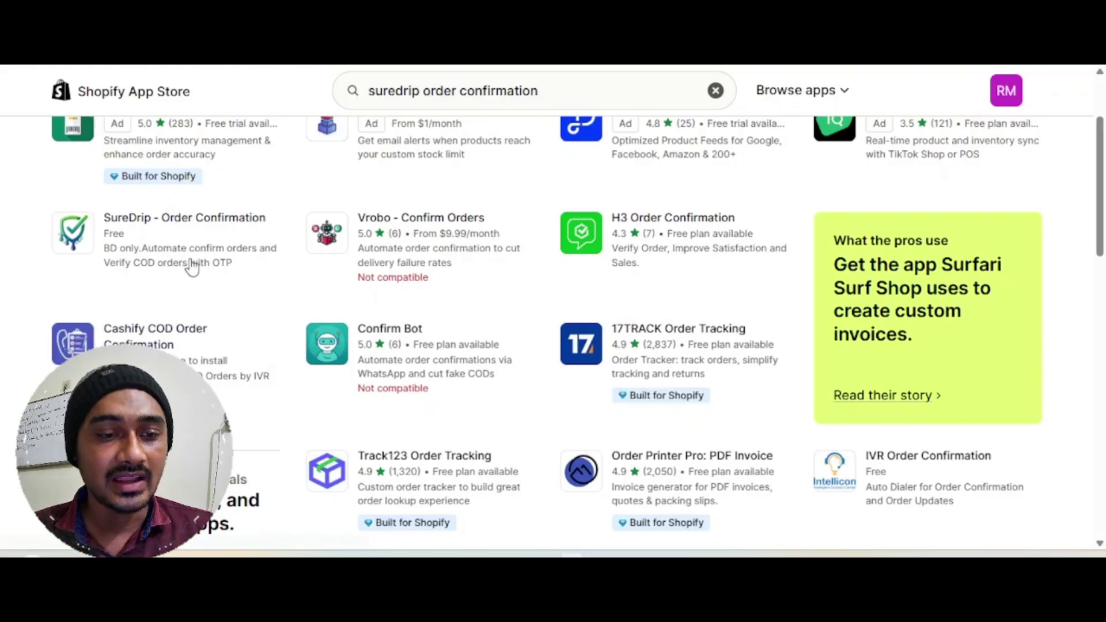
pyautogui.click(143, 228)
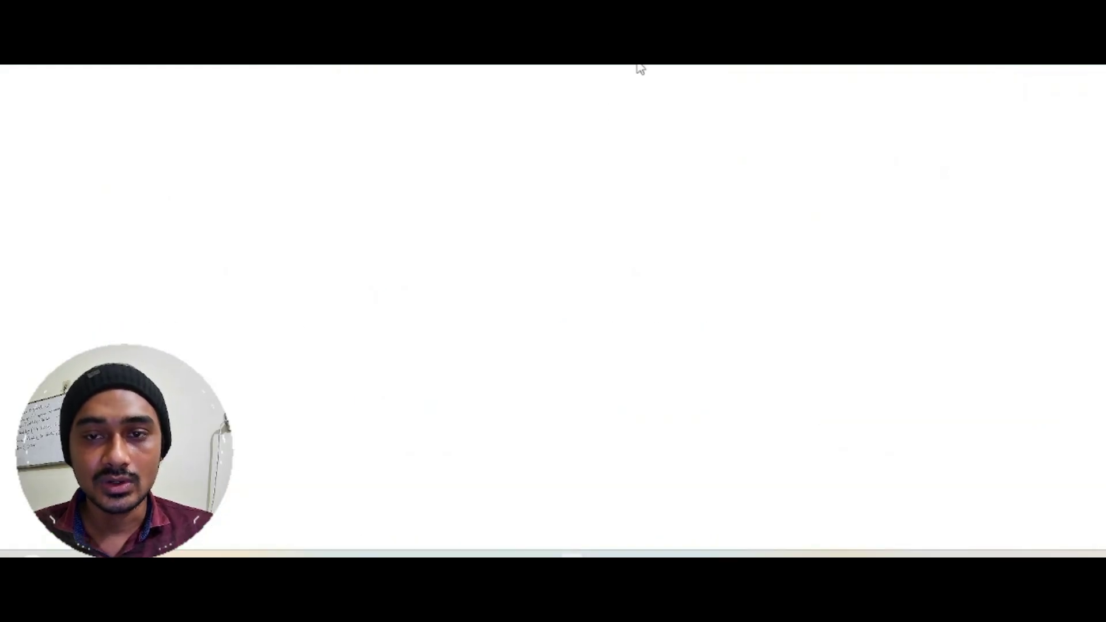
pyautogui.scroll(-2, 271, 343)
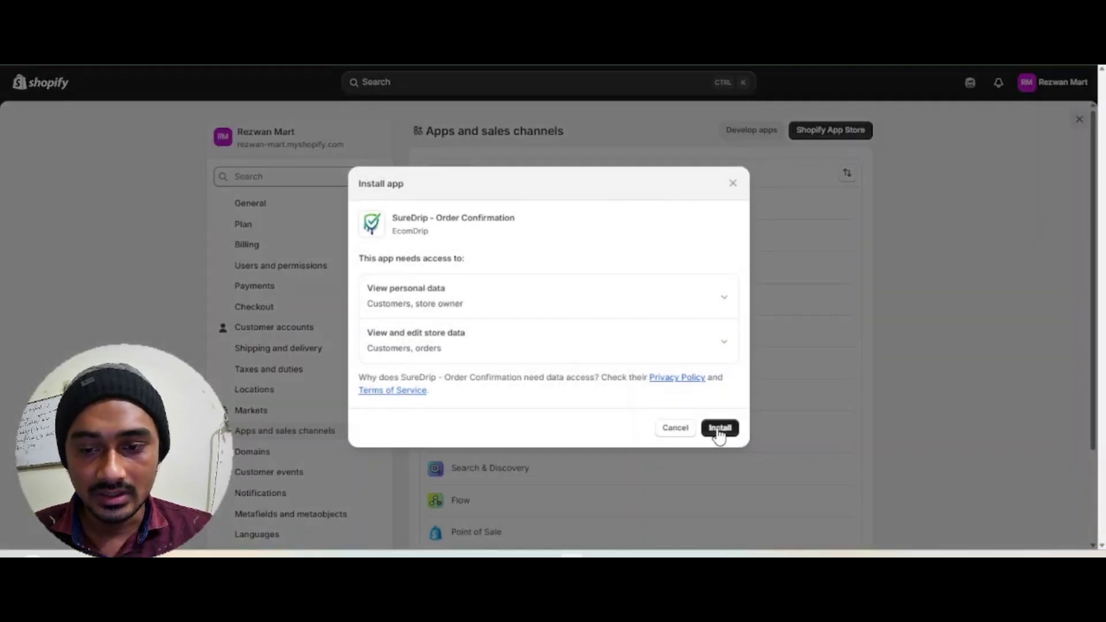
pyautogui.click(719, 428)
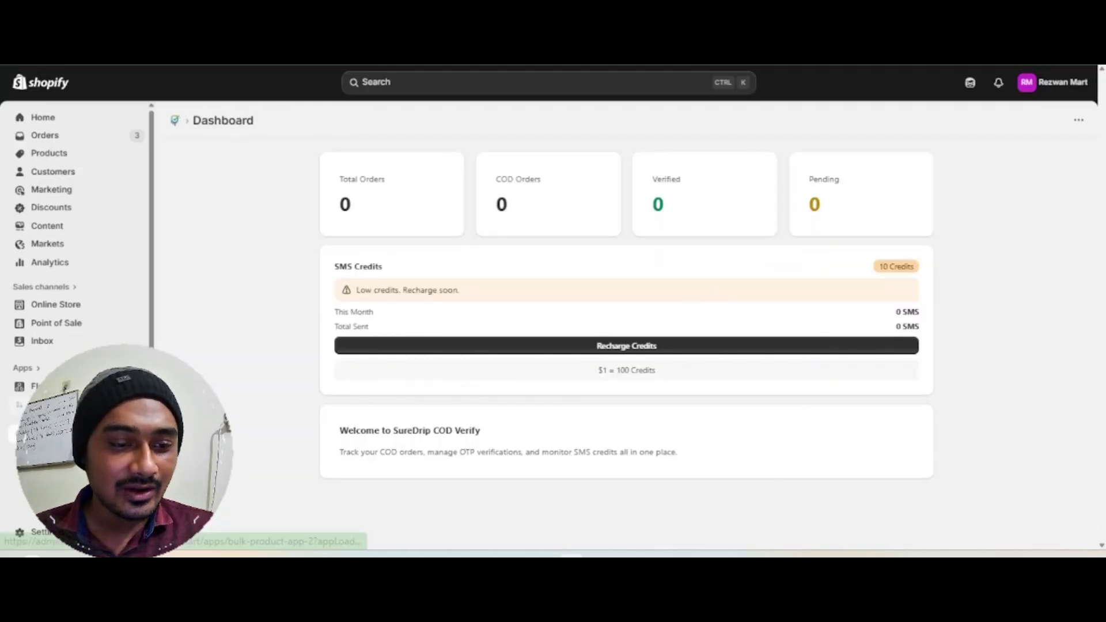
# Open the SureDrip app's settings and enable Order Confirmation Messages.
pyautogui.scroll(-1, 46, 392)
pyautogui.scroll(-1, 46, 392)
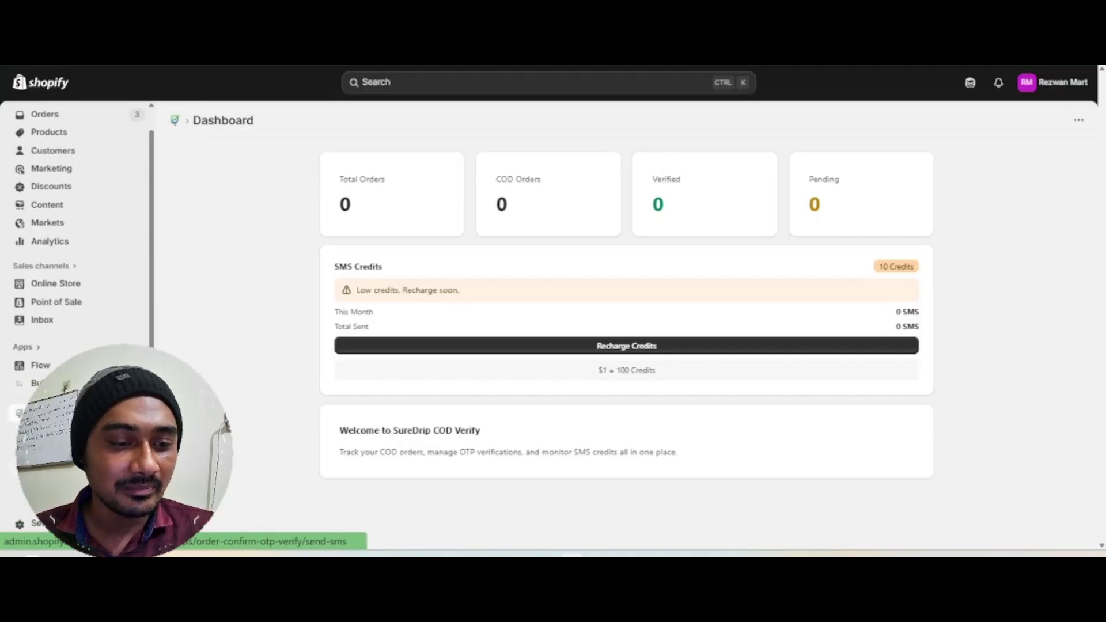
pyautogui.click(137, 413)
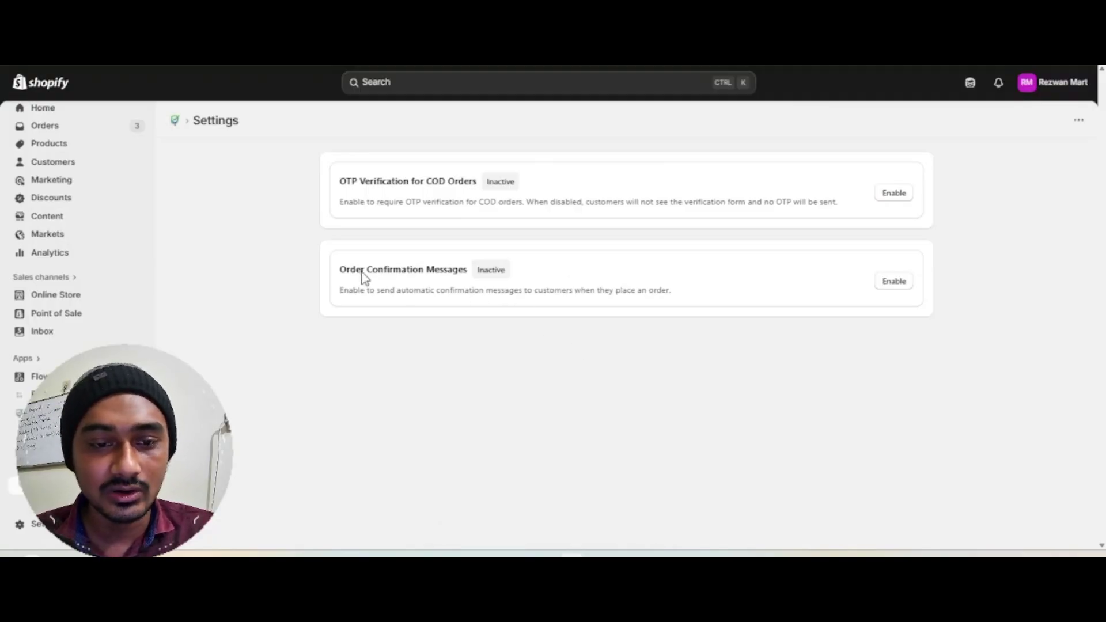
pyautogui.moveTo(338, 271); pyautogui.dragTo(620, 267)
pyautogui.click(514, 283)
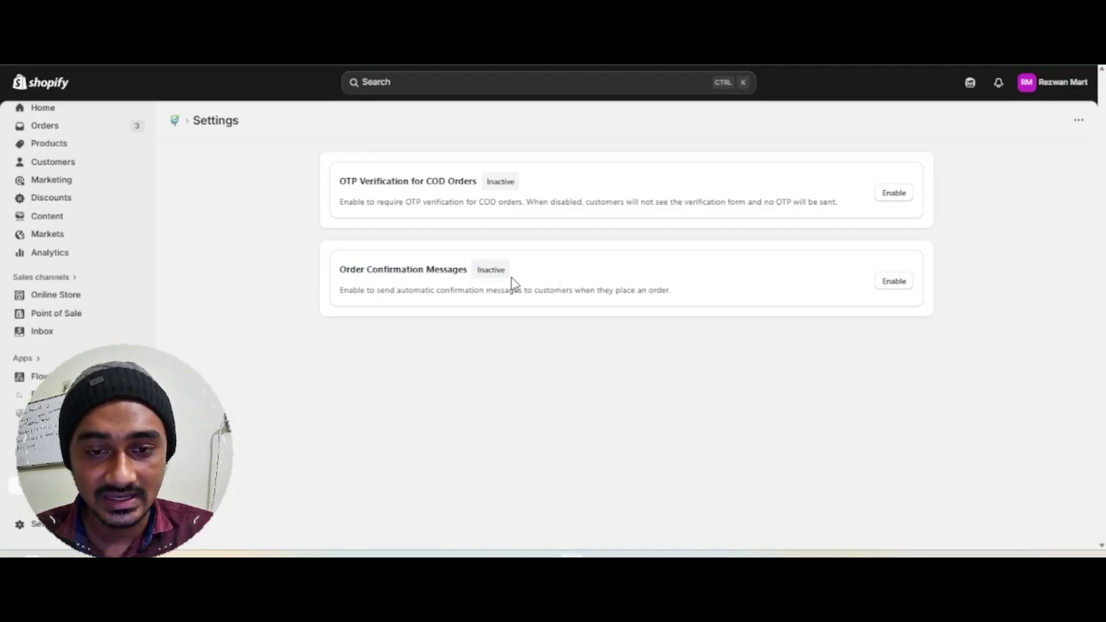
pyautogui.click(893, 282)
pyautogui.click(794, 385)
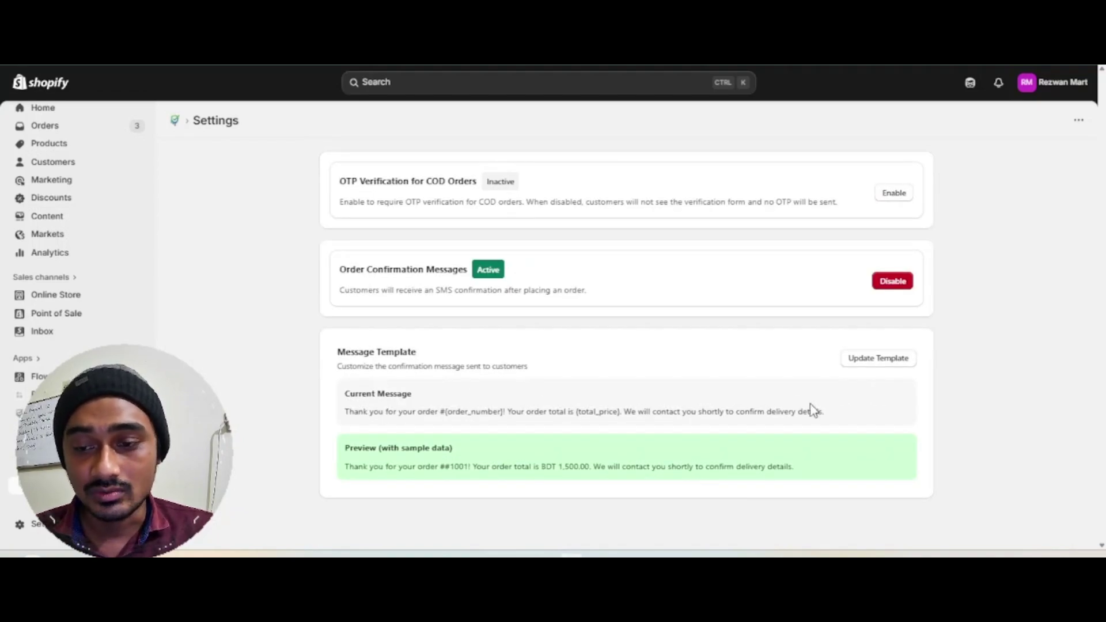
# Open the order confirmation message template for editing and examine its text and available variables.
pyautogui.click(872, 361)
pyautogui.click(558, 261)
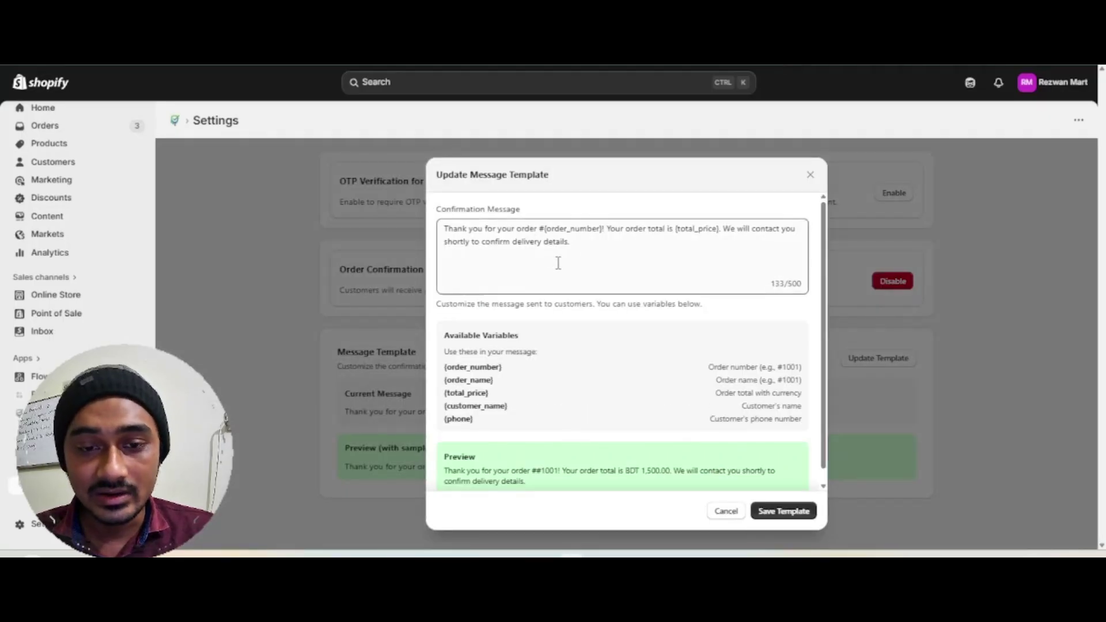
pyautogui.moveTo(605, 247); pyautogui.dragTo(437, 230)
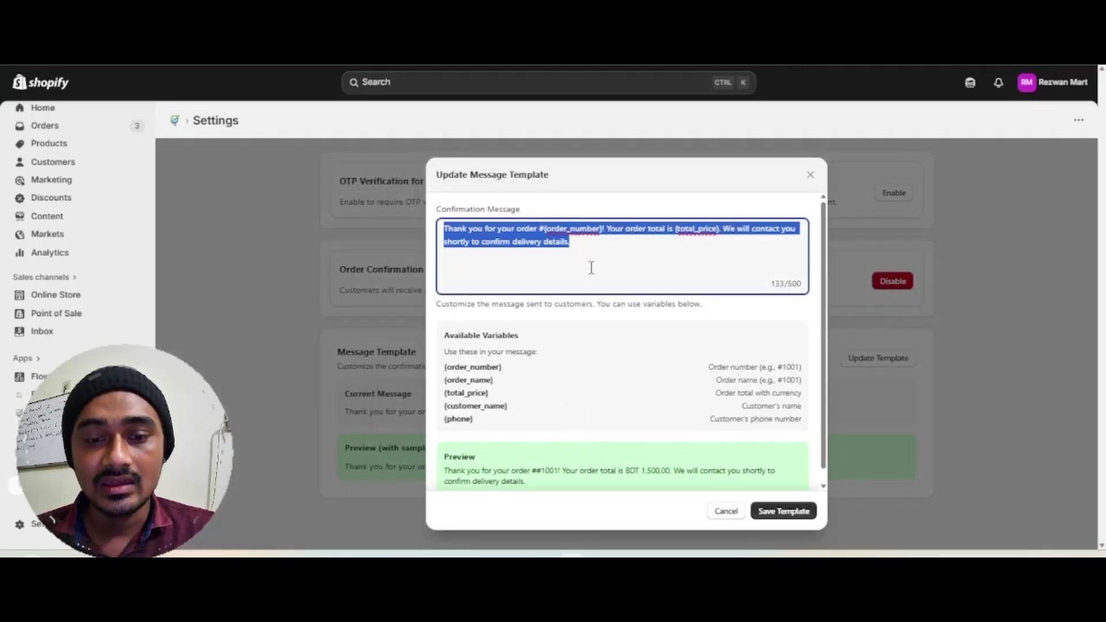
pyautogui.click(596, 249)
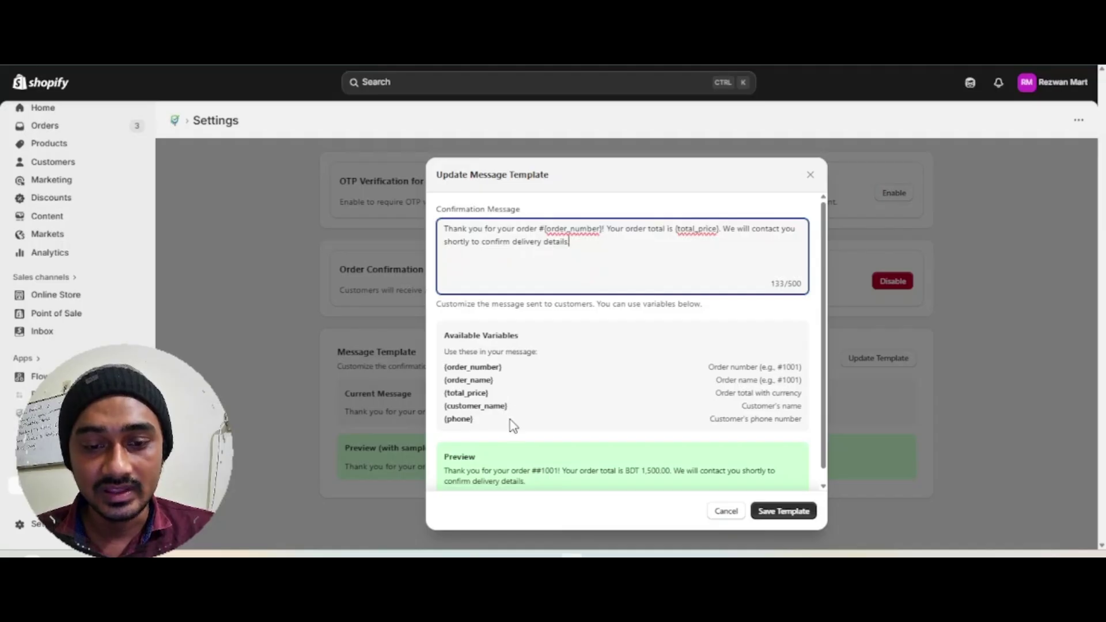
pyautogui.moveTo(482, 425); pyautogui.dragTo(442, 381)
pyautogui.click(469, 380)
pyautogui.click(475, 396)
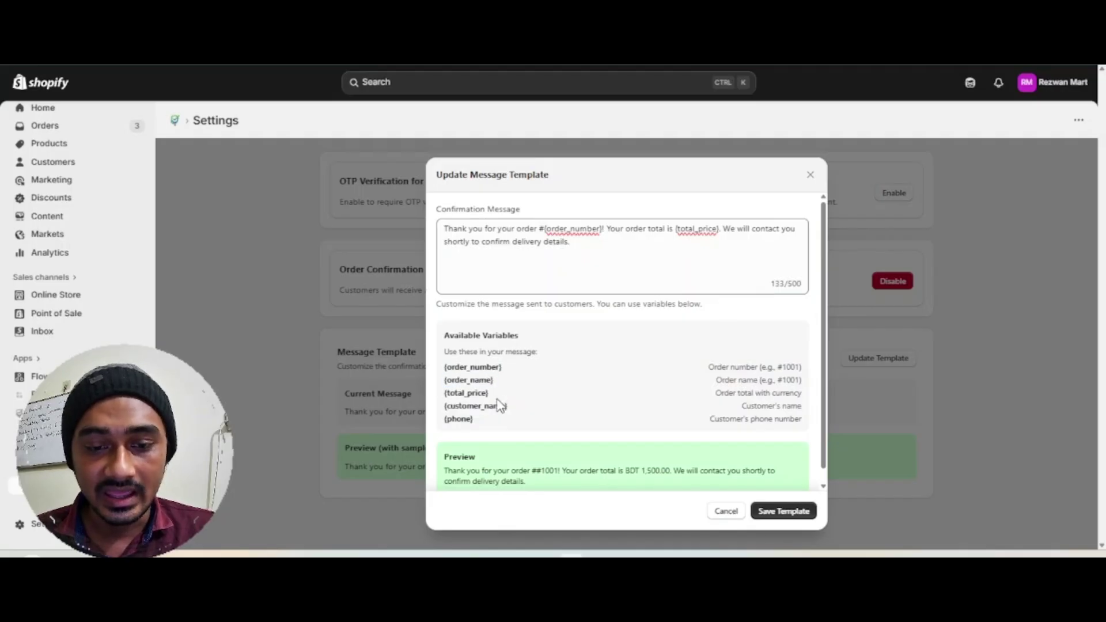
pyautogui.moveTo(507, 407); pyautogui.dragTo(445, 411)
pyautogui.click(478, 425)
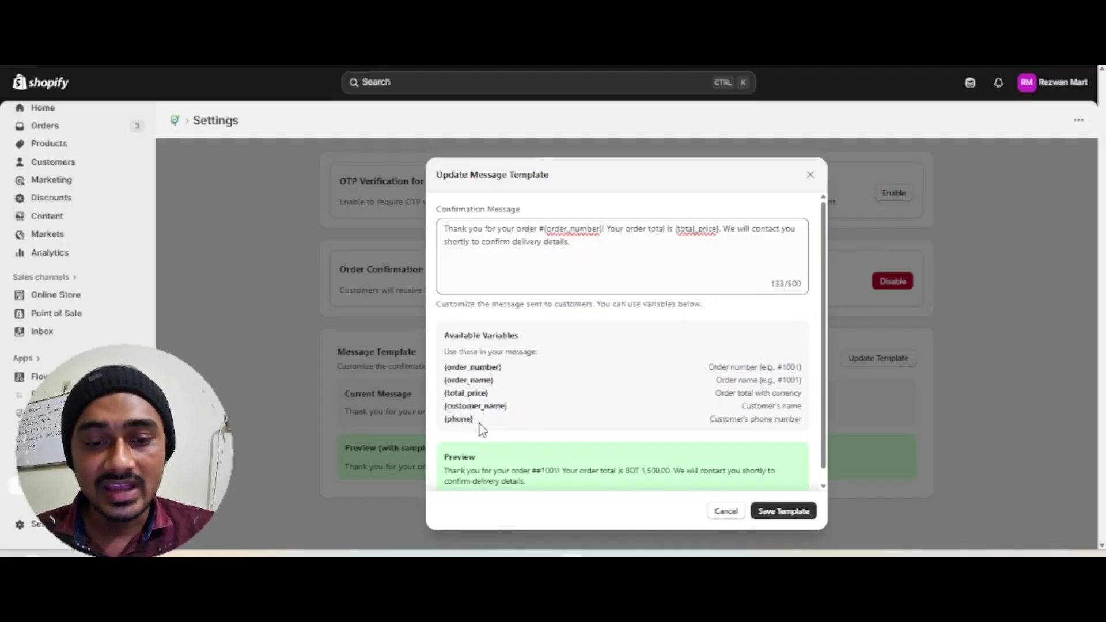
pyautogui.moveTo(521, 413); pyautogui.dragTo(442, 411)
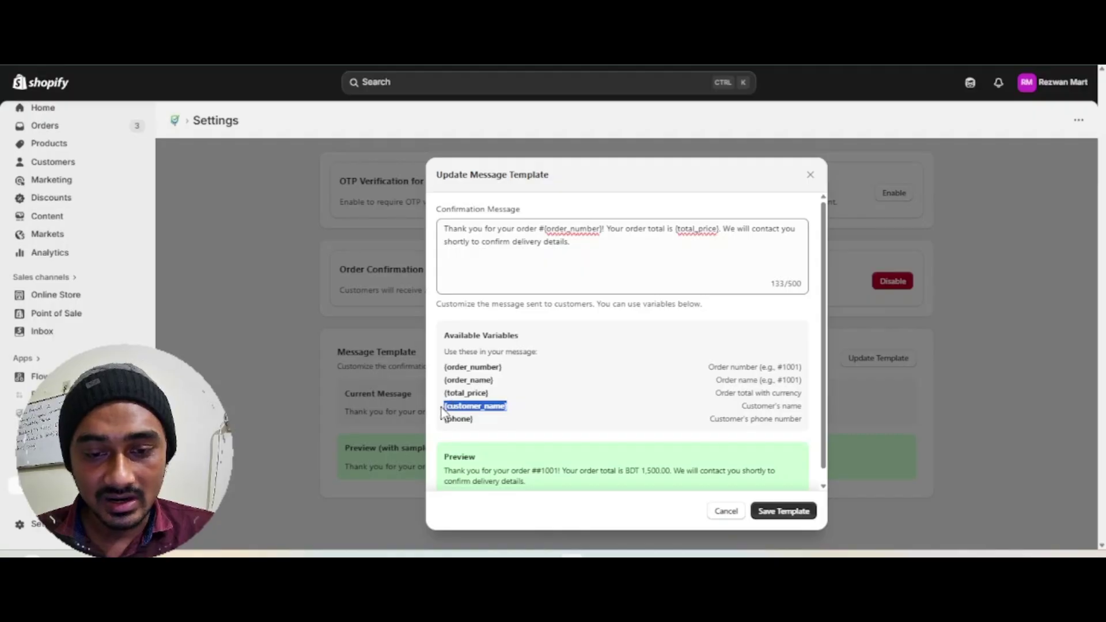
# Check the preview of the confirmation message and save the template.
pyautogui.click(635, 253)
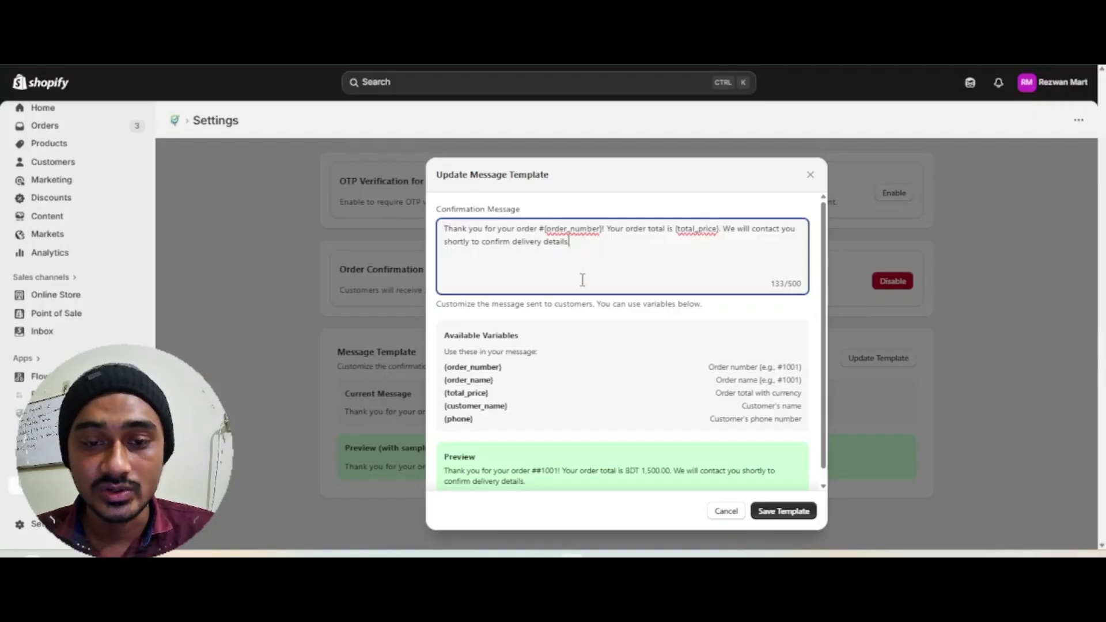
pyautogui.scroll(-1, 663, 380)
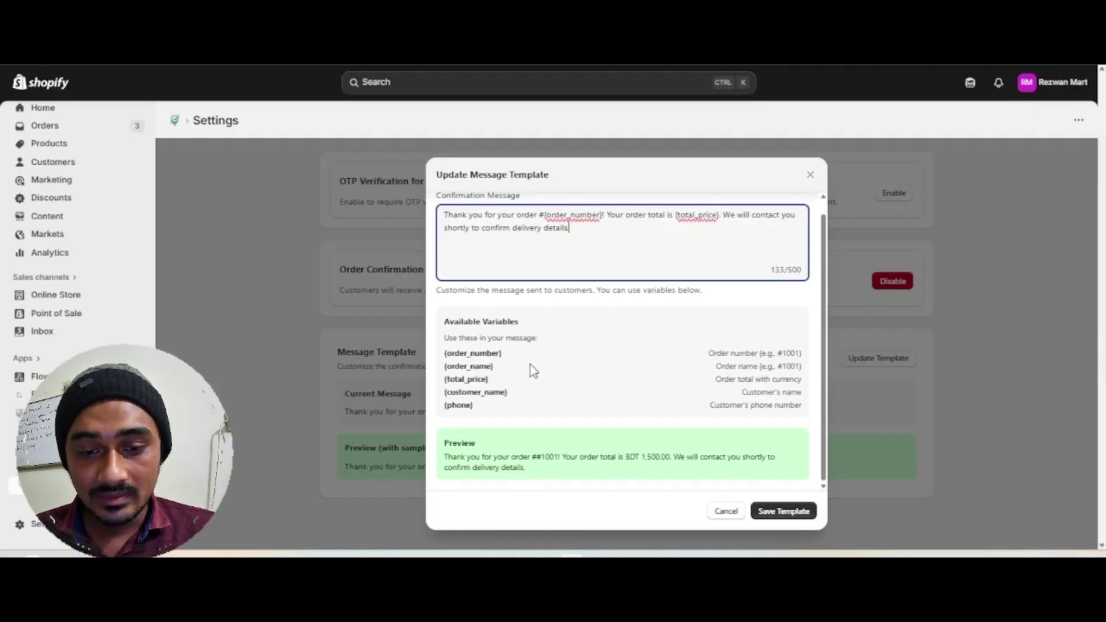
pyautogui.scroll(1, 582, 327)
pyautogui.click(783, 511)
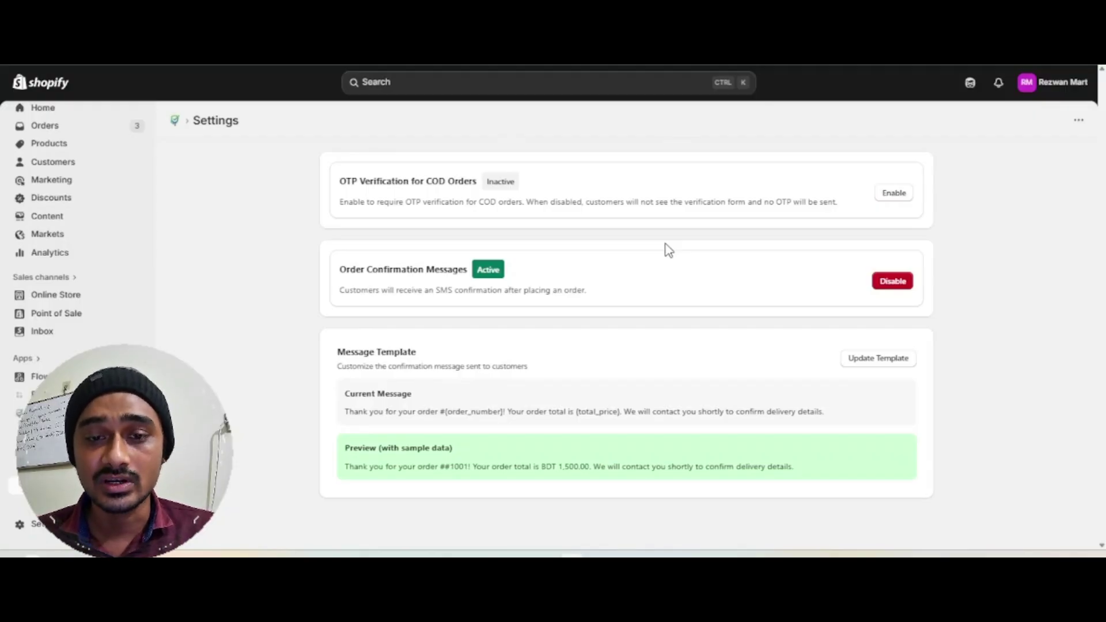
# Review the current order confirmation message shown in the app's settings.
pyautogui.moveTo(620, 412); pyautogui.dragTo(454, 413)
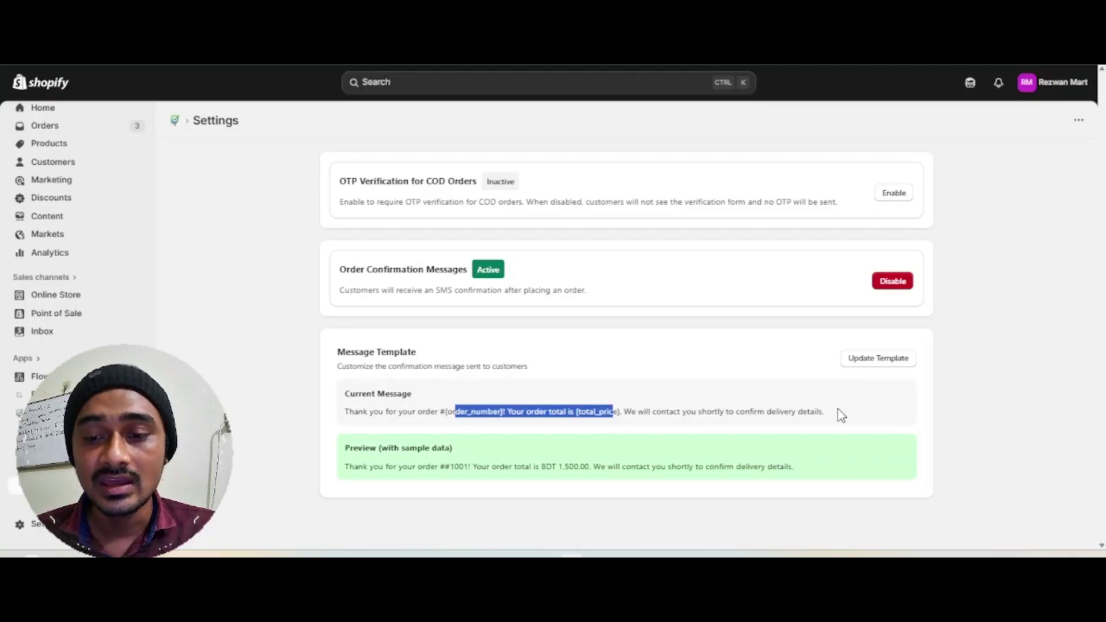
pyautogui.moveTo(837, 410); pyautogui.dragTo(347, 411)
pyautogui.click(242, 364)
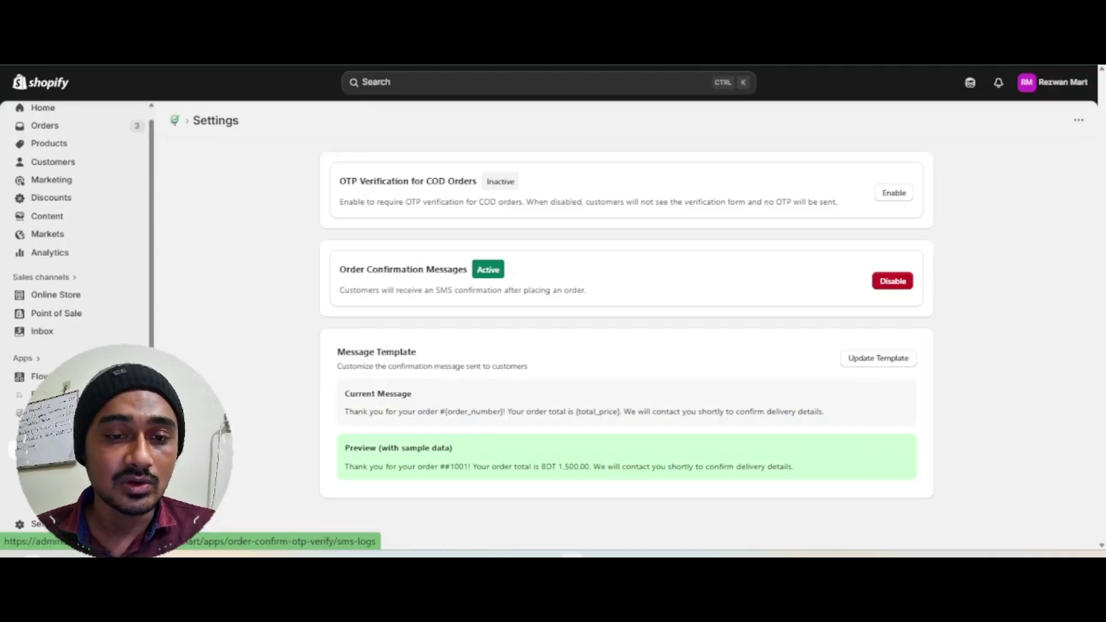
# Open the app's Send SMS page and examine the customer search and message composing options.
pyautogui.click(53, 467)
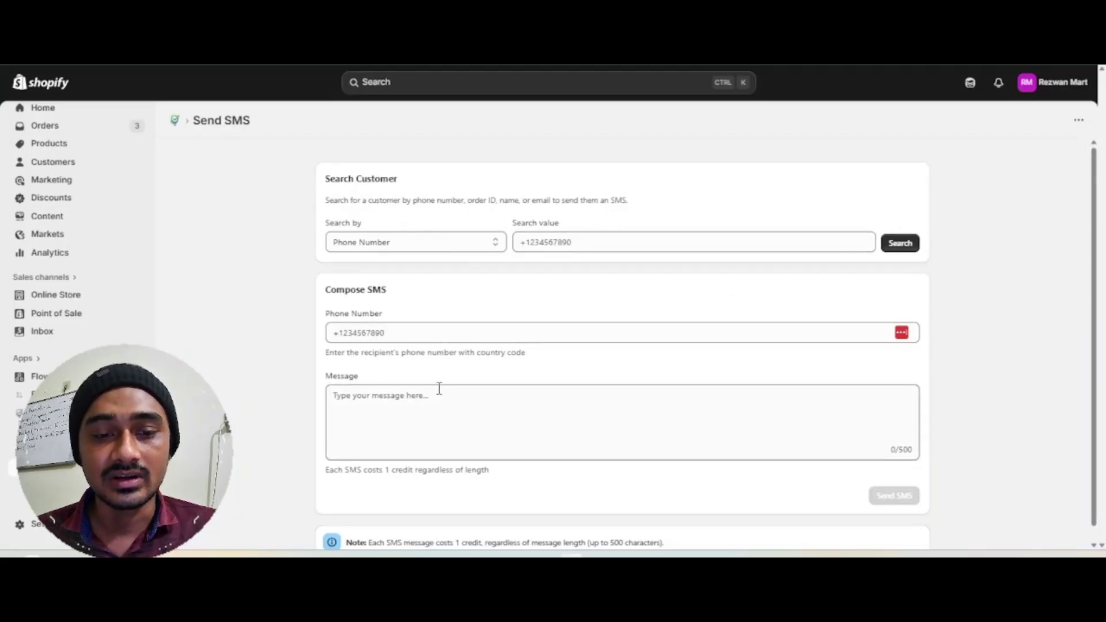
pyautogui.scroll(-1, 455, 380)
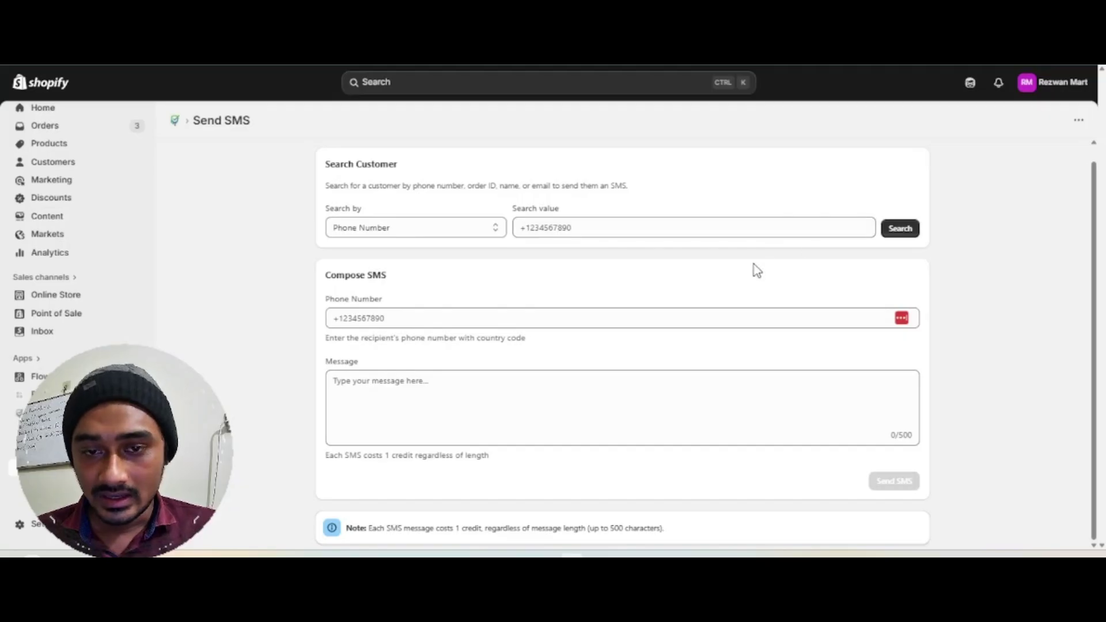
pyautogui.scroll(1, 755, 269)
pyautogui.scroll(-1, 756, 270)
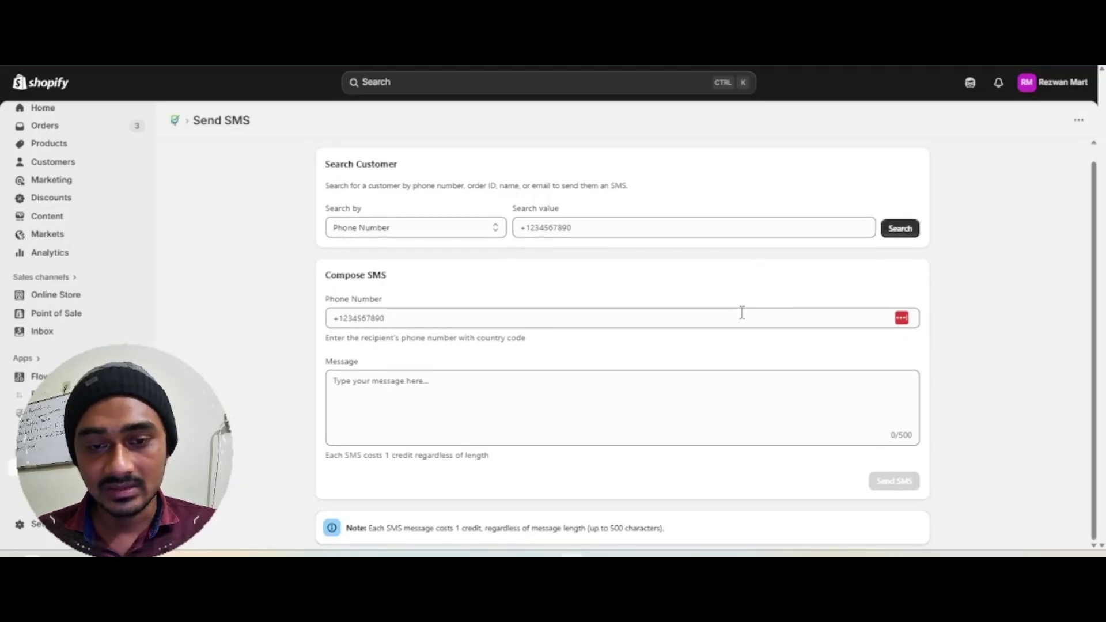
pyautogui.scroll(1, 685, 222)
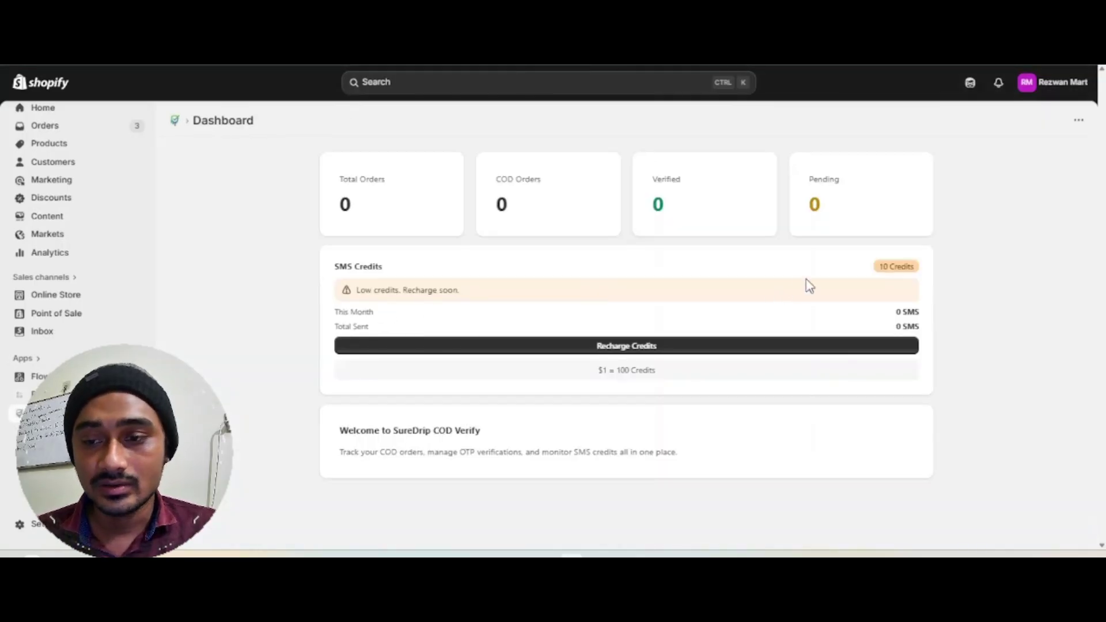
# Check the SMS credits on the app dashboard and open the recharge form to review the $10 amount.
pyautogui.moveTo(869, 271)
pyautogui.mouseDown()
pyautogui.moveTo(942, 270)
pyautogui.moveTo(876, 271)
pyautogui.mouseUp()
pyautogui.click(948, 274)
pyautogui.click(617, 347)
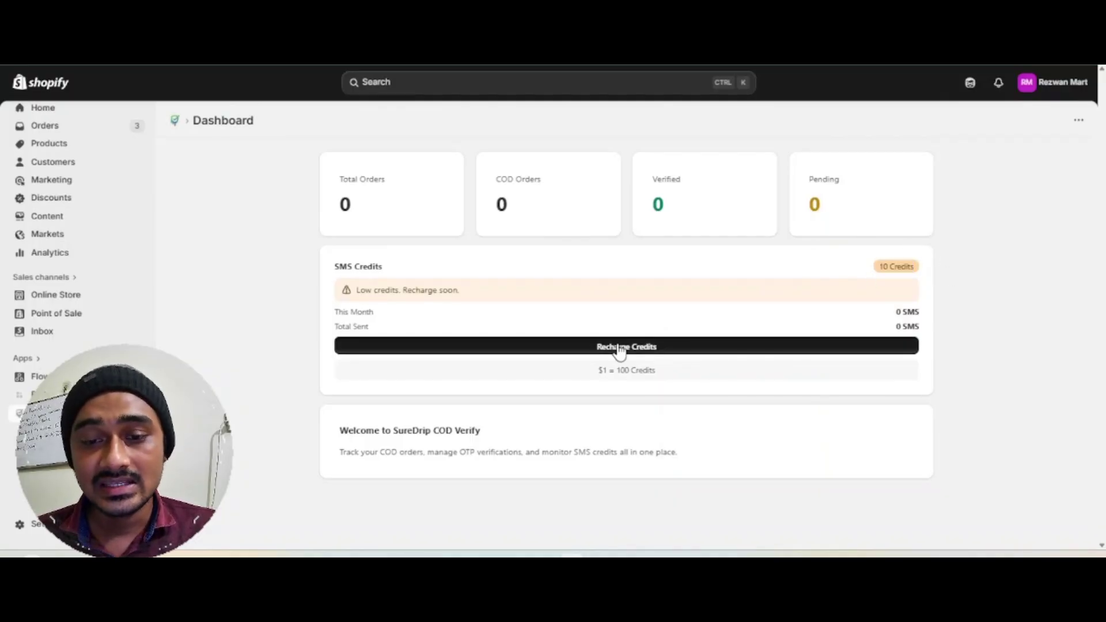
pyautogui.click(513, 295)
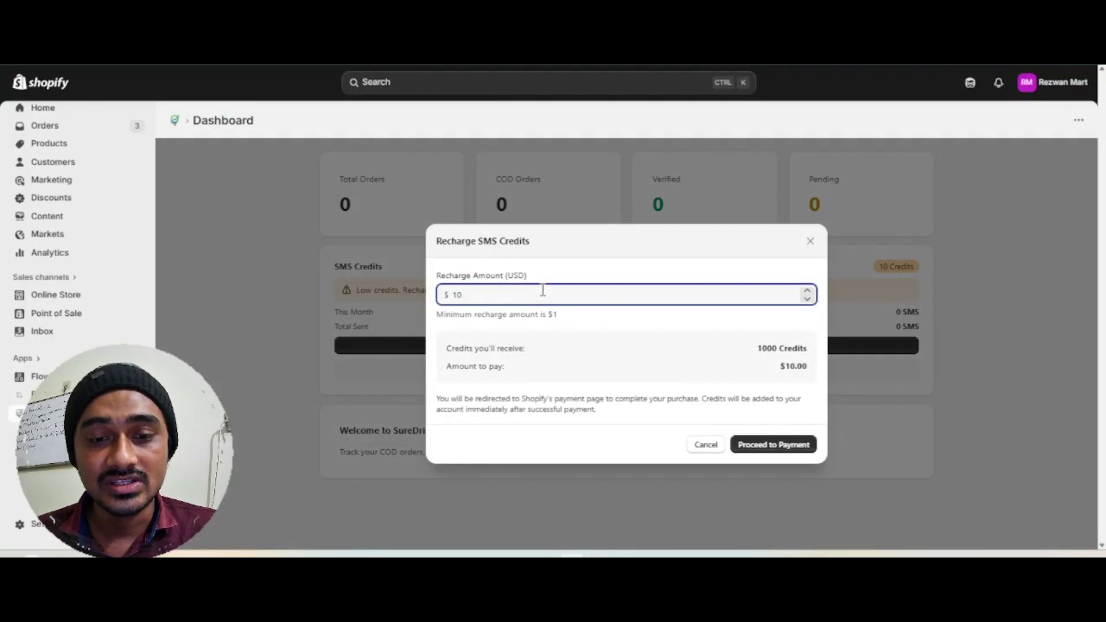
pyautogui.moveTo(541, 295); pyautogui.dragTo(422, 294)
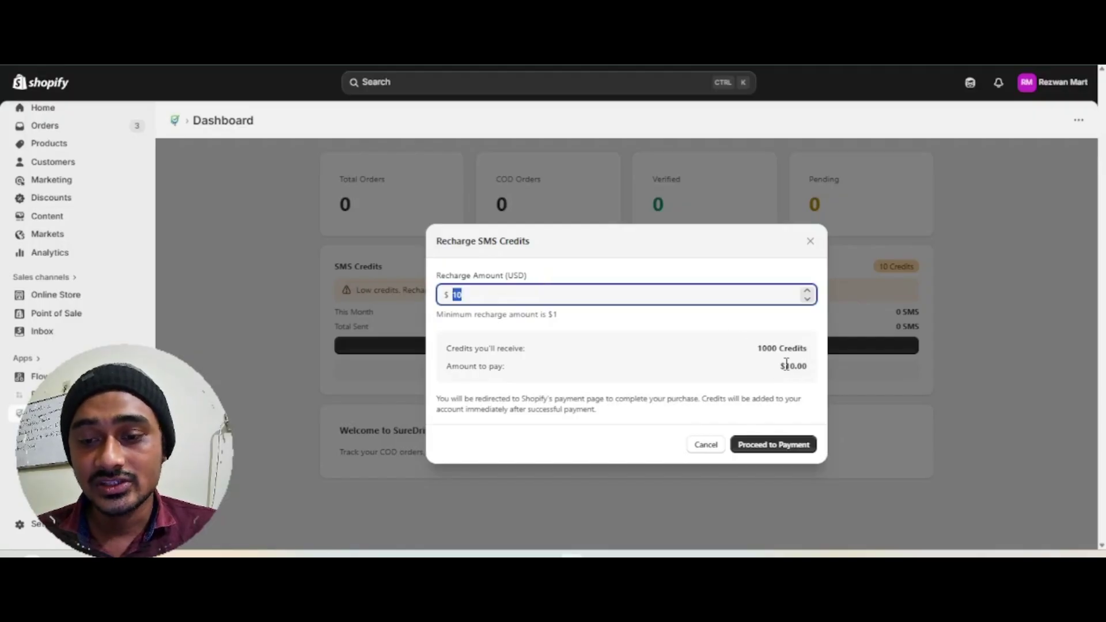
pyautogui.click(612, 326)
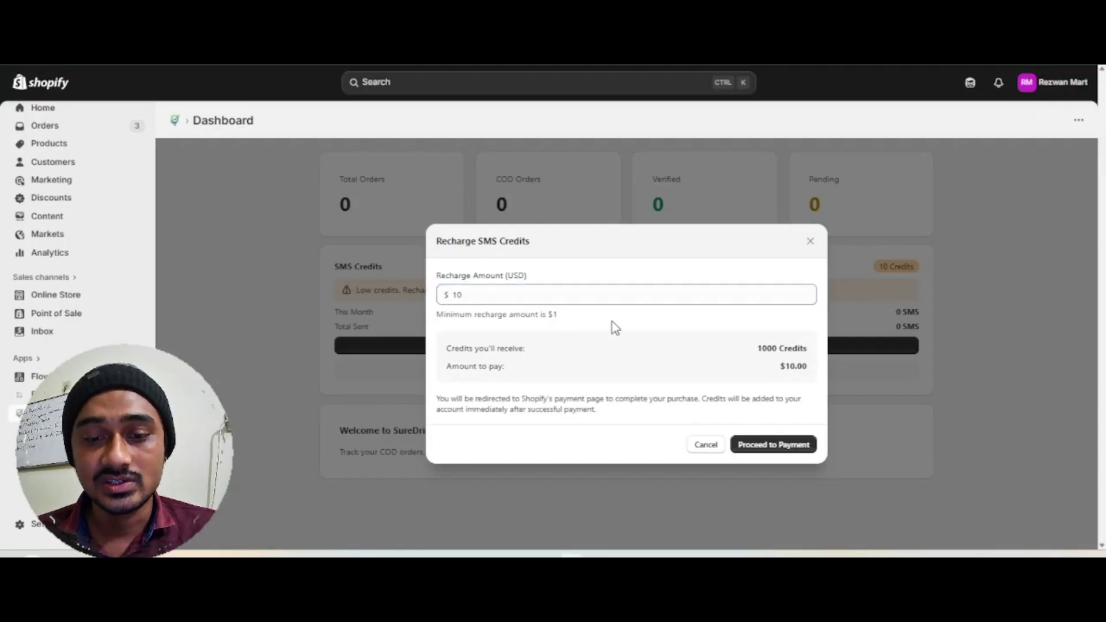
# Keep the SMS credits recharge amount at $10 and proceed to payment.
pyautogui.click(497, 295)
pyautogui.moveTo(515, 297); pyautogui.dragTo(424, 304)
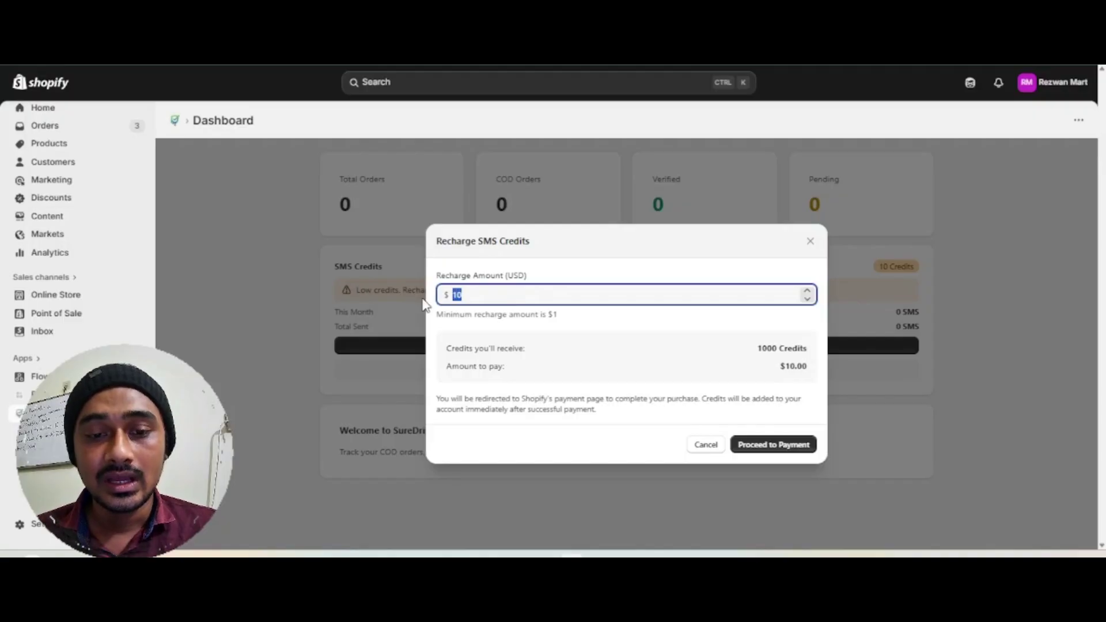
pyautogui.click(519, 317)
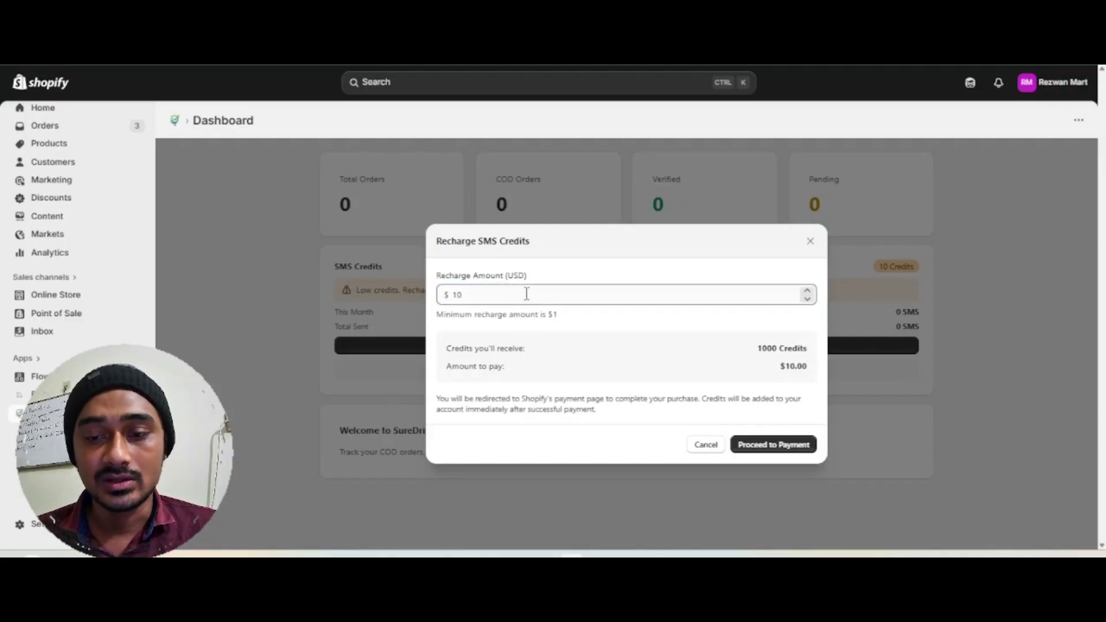
pyautogui.click(526, 295)
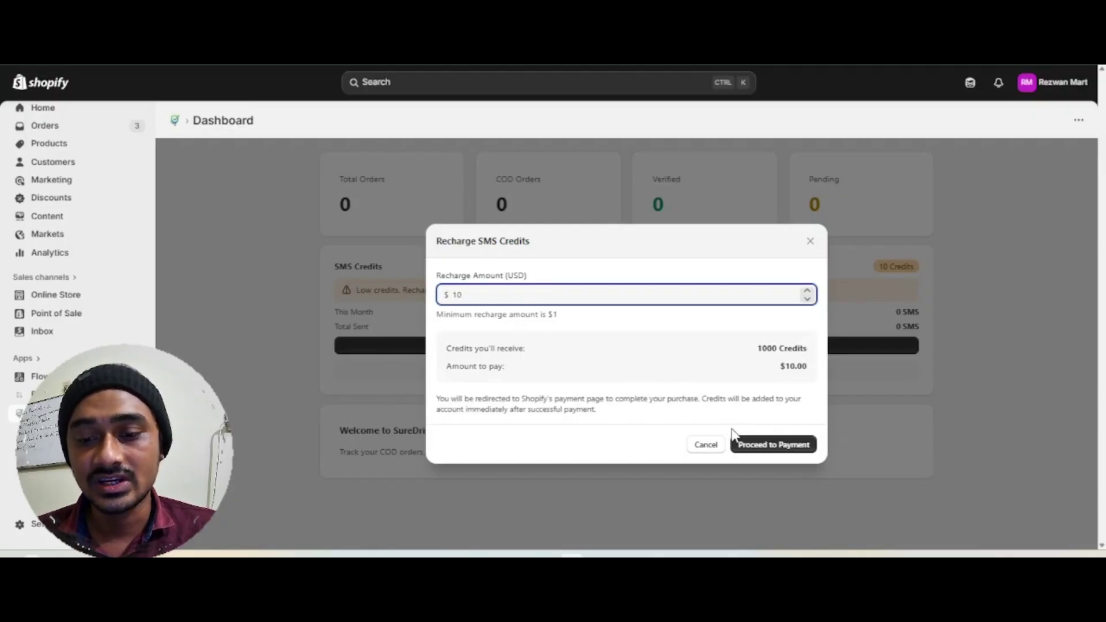
pyautogui.click(775, 446)
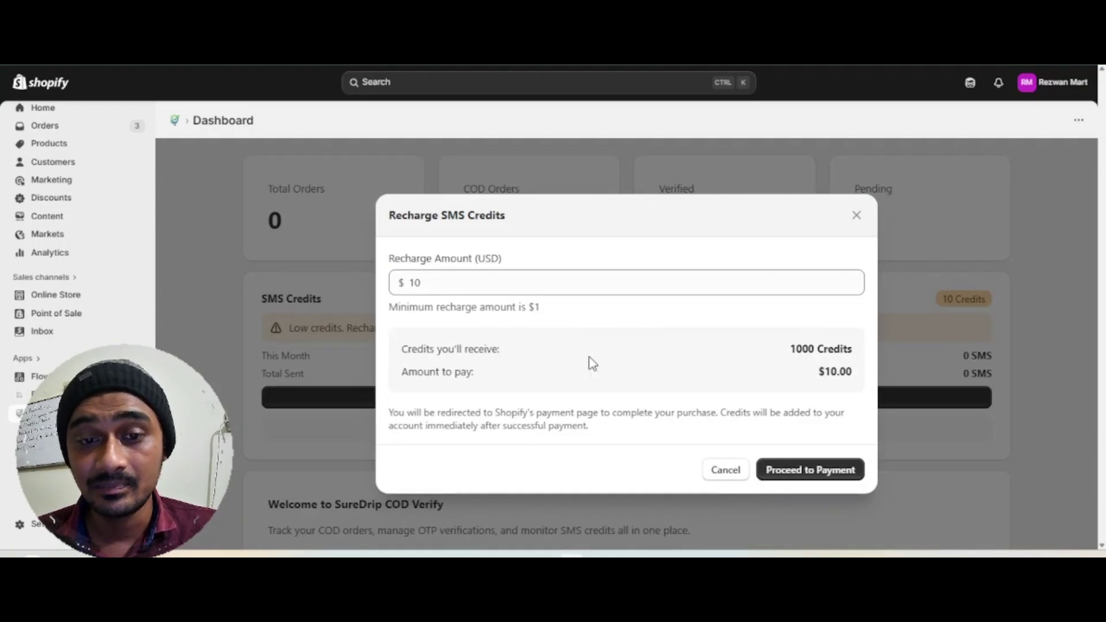
pyautogui.click(809, 469)
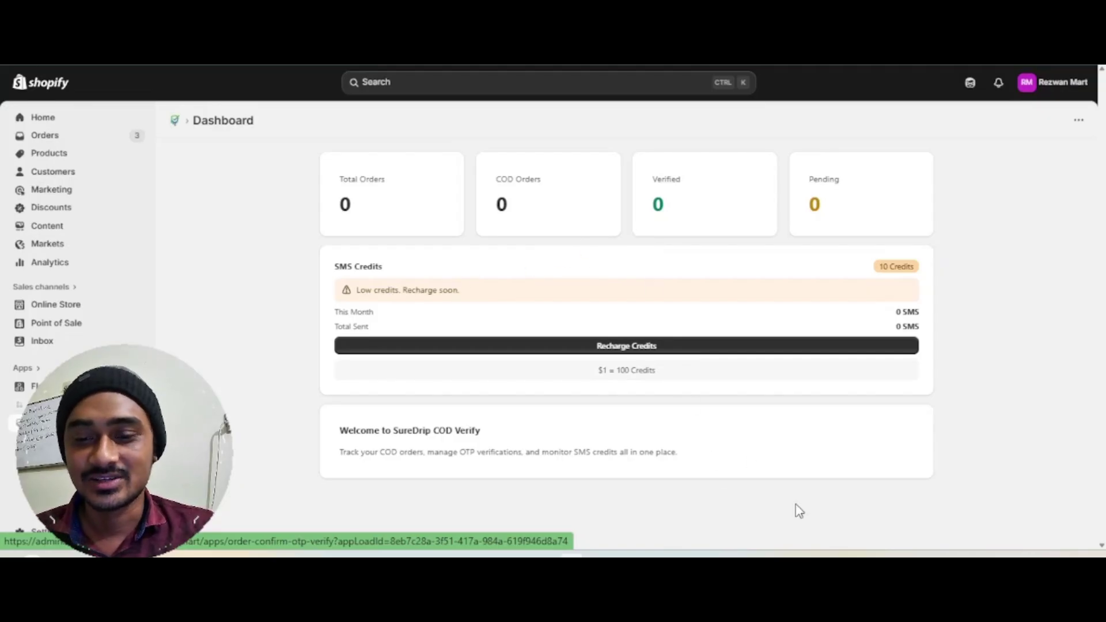
pyautogui.click(807, 556)
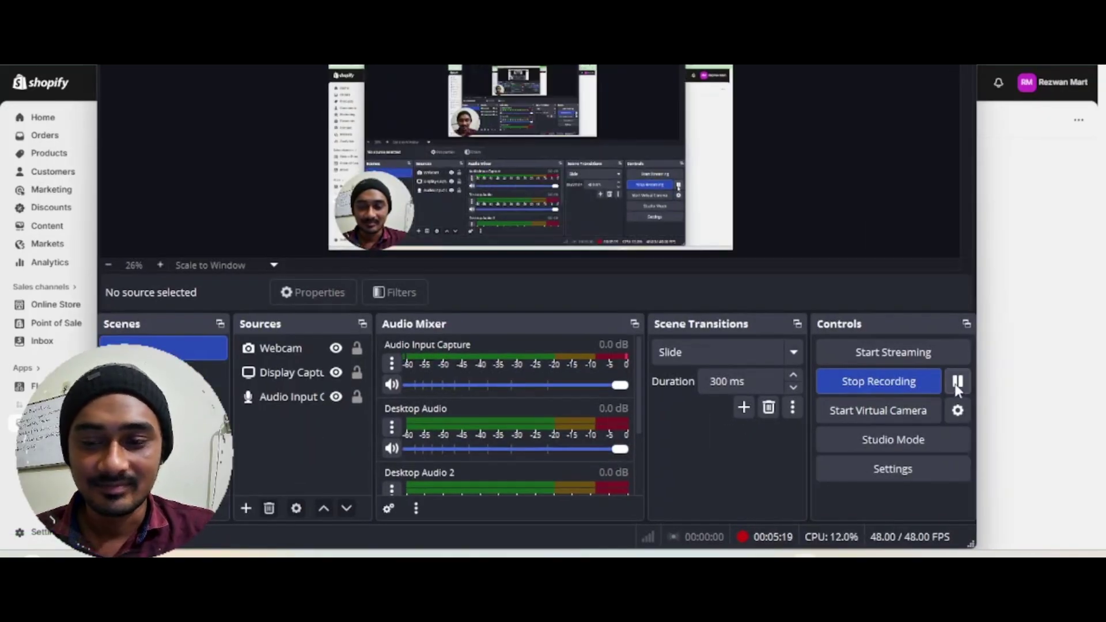